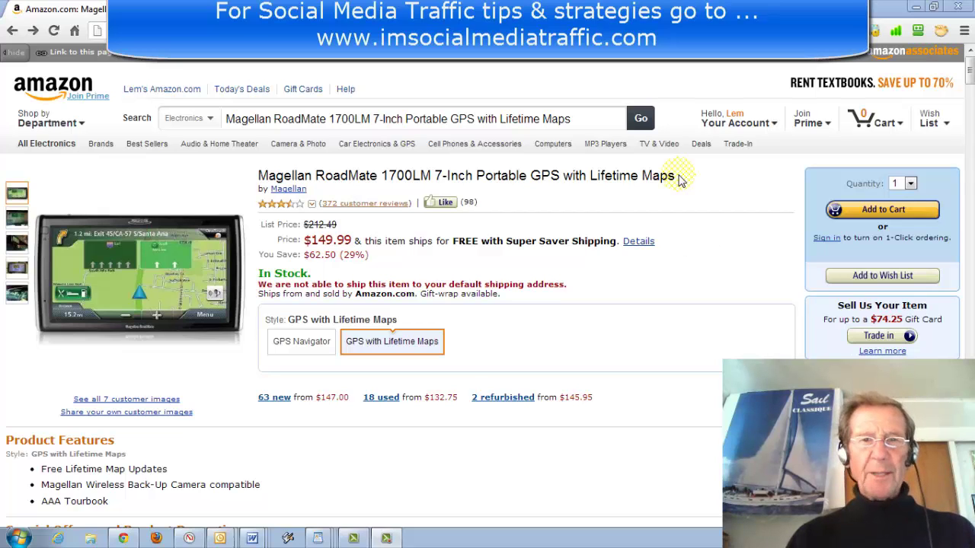
# - Copy the full Magellan RoadMate 1700LM product title from the Amazon page
pyautogui.moveTo(679, 177); pyautogui.dragTo(257, 176)
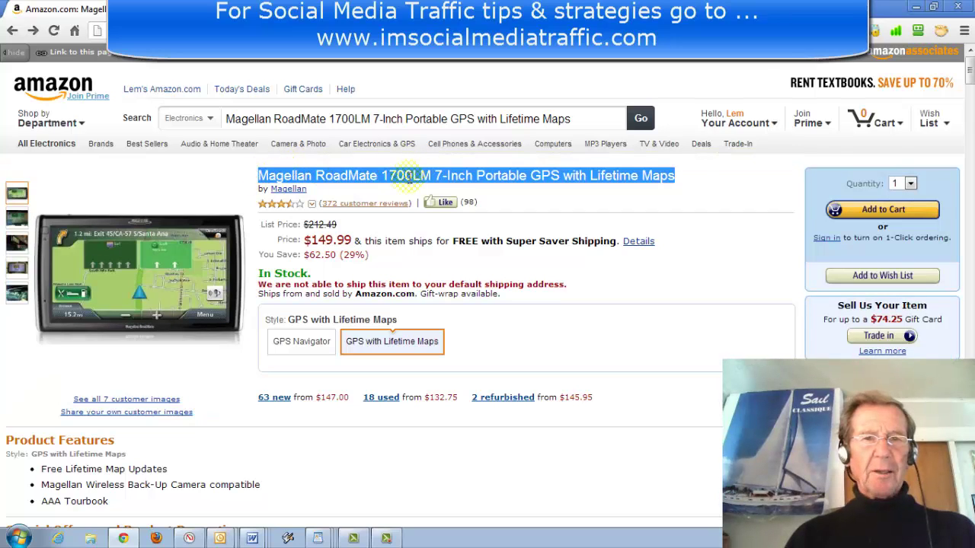
pyautogui.rightClick(455, 175)
pyautogui.click(488, 185)
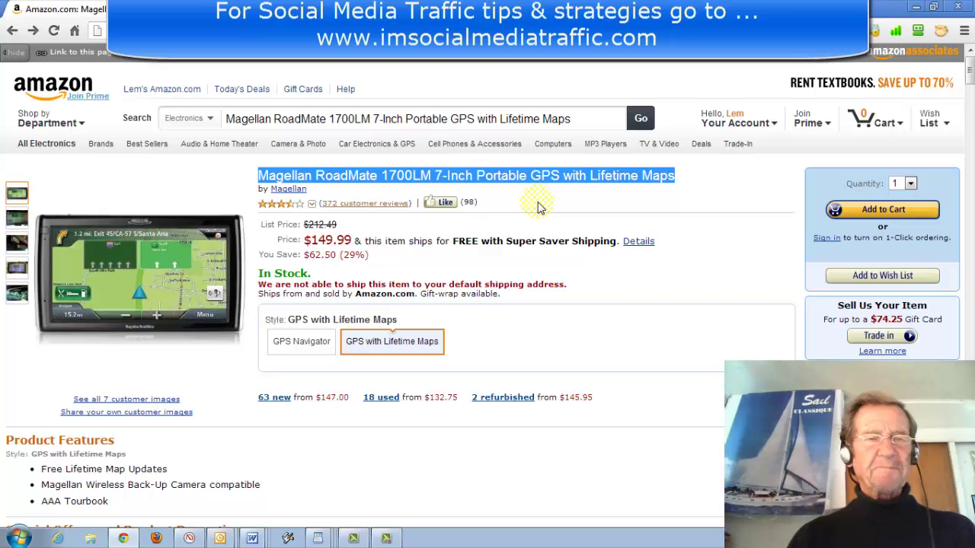
# - Show only the product's five-star customer reviews, out of 372 reviews
pyautogui.click(361, 204)
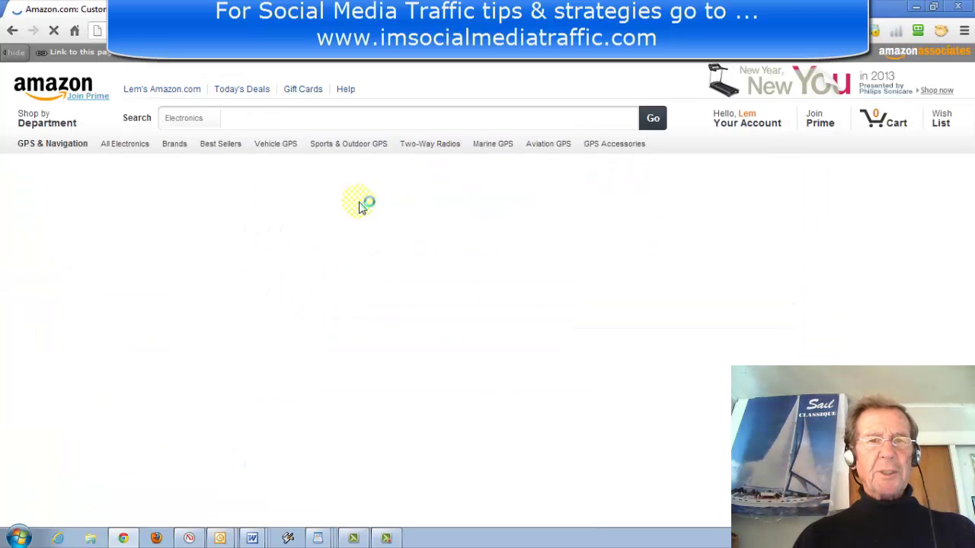
pyautogui.click(89, 450)
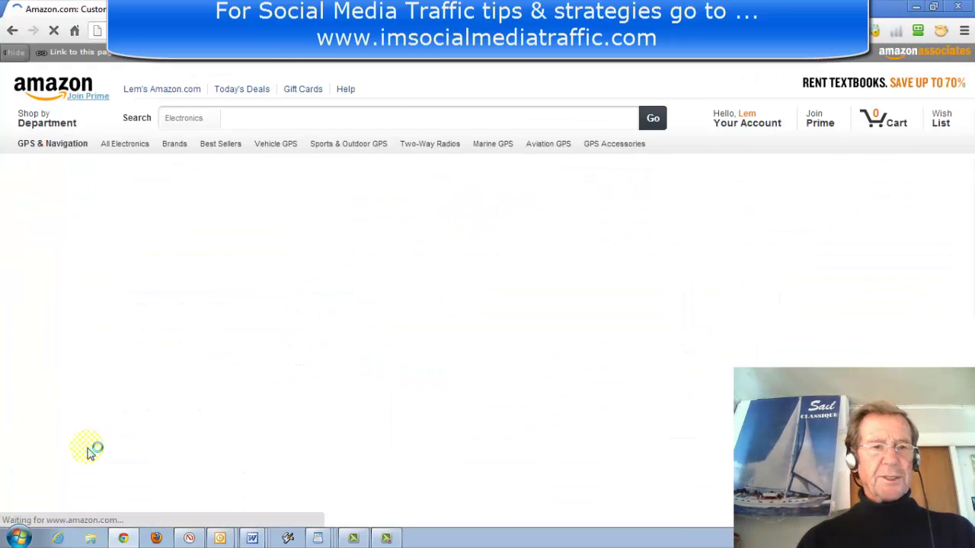
pyautogui.moveTo(969, 99)
pyautogui.mouseDown()
pyautogui.moveTo(969, 275)
pyautogui.moveTo(950, 350)
pyautogui.moveTo(969, 107)
pyautogui.mouseUp()
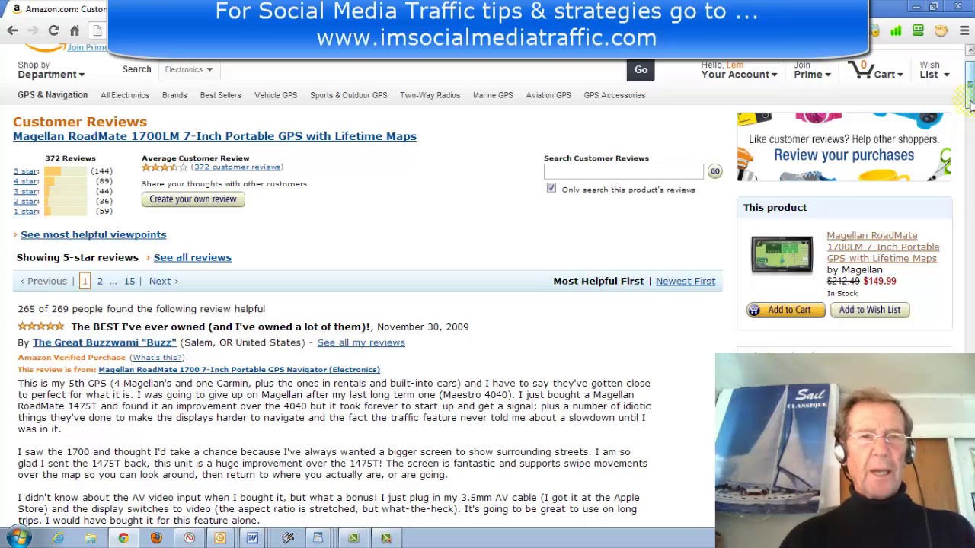
# - Copy the text-only Amazon Associates link HTML for the Magellan RoadMate product page
pyautogui.hotkey('alt', 'Left')
pyautogui.rightClick(139, 262)
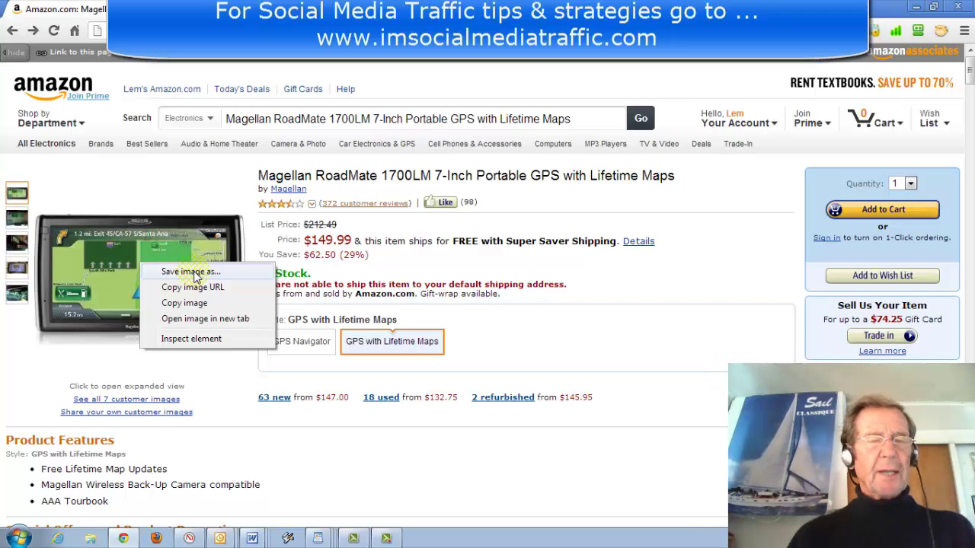
pyautogui.click(86, 51)
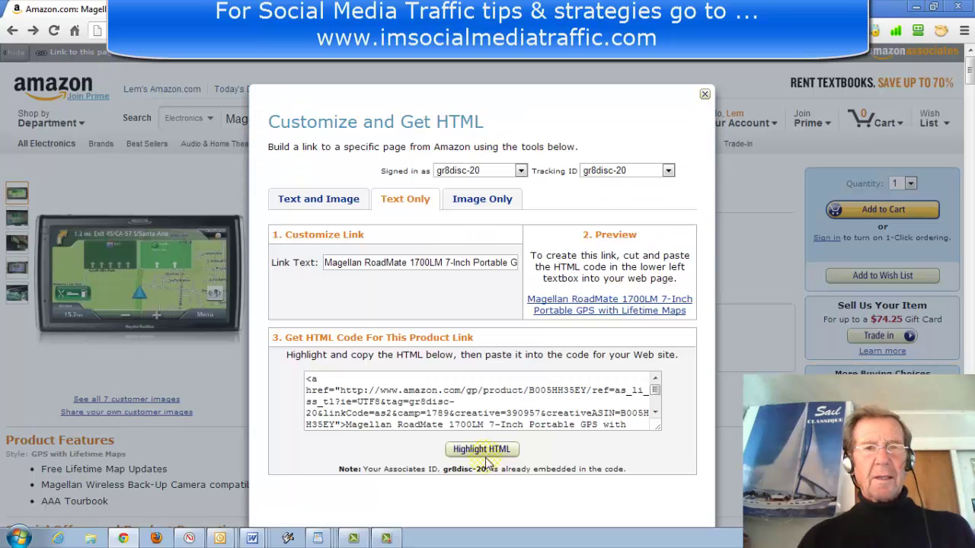
pyautogui.click(479, 450)
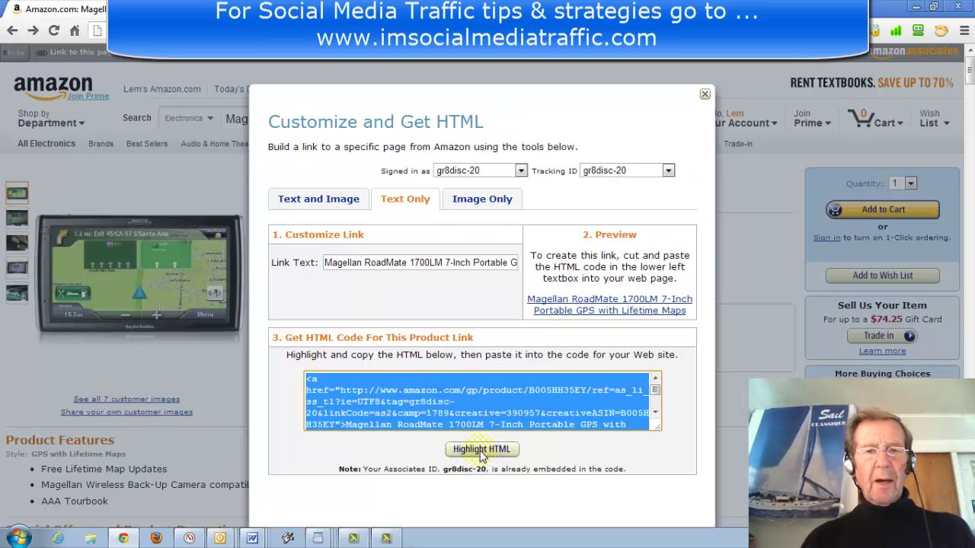
pyautogui.rightClick(434, 399)
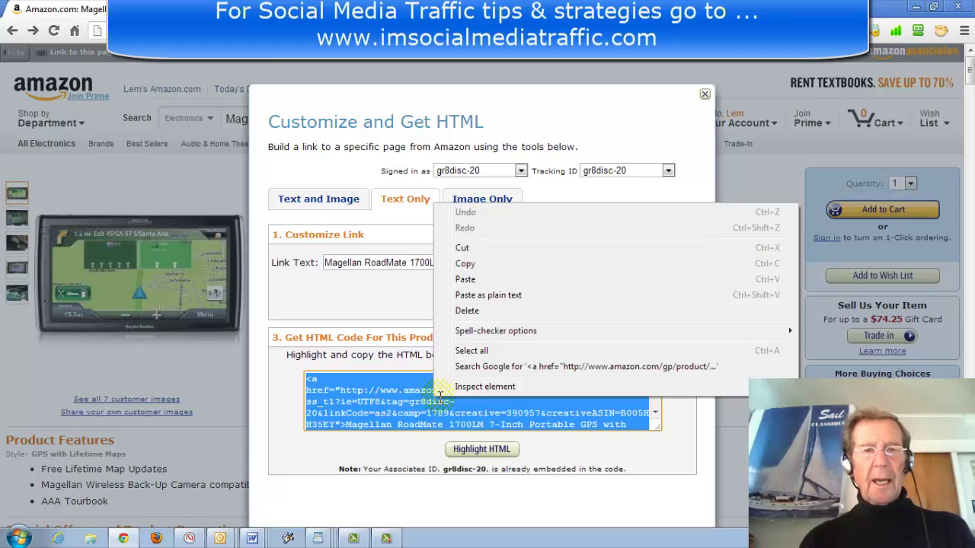
pyautogui.click(483, 265)
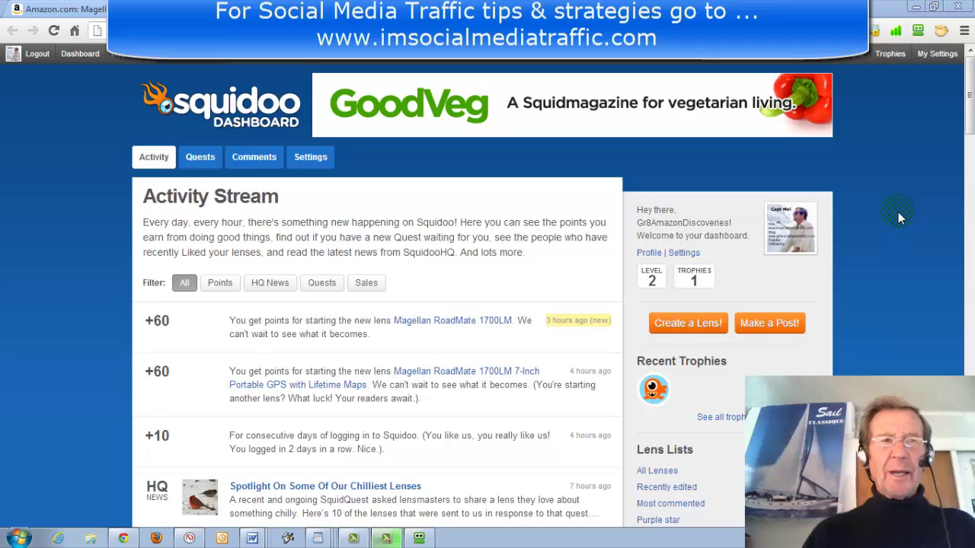
# - Create a new lens about 'Magellan RoadMate 1700LM' and continue to Step 1
pyautogui.click(680, 326)
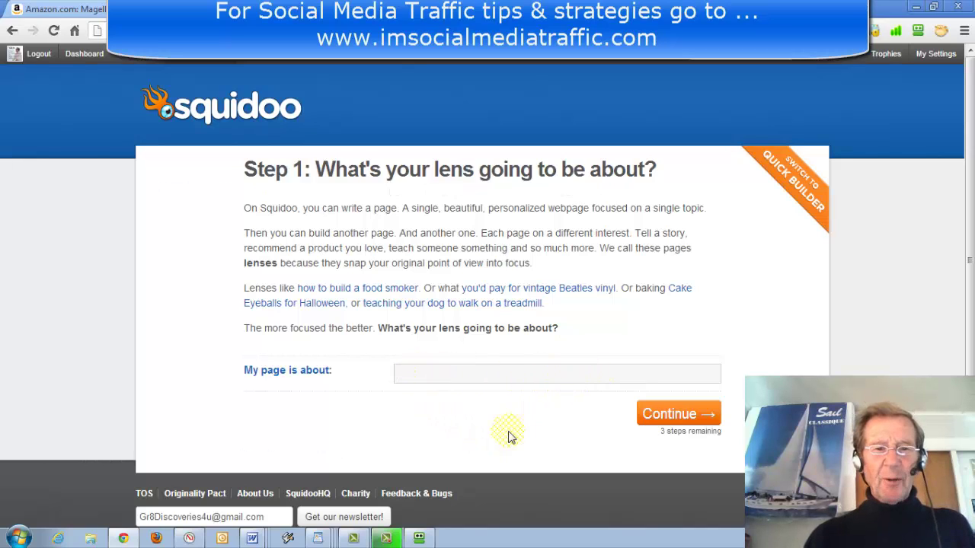
pyautogui.hotkey('ctrl', 'v')
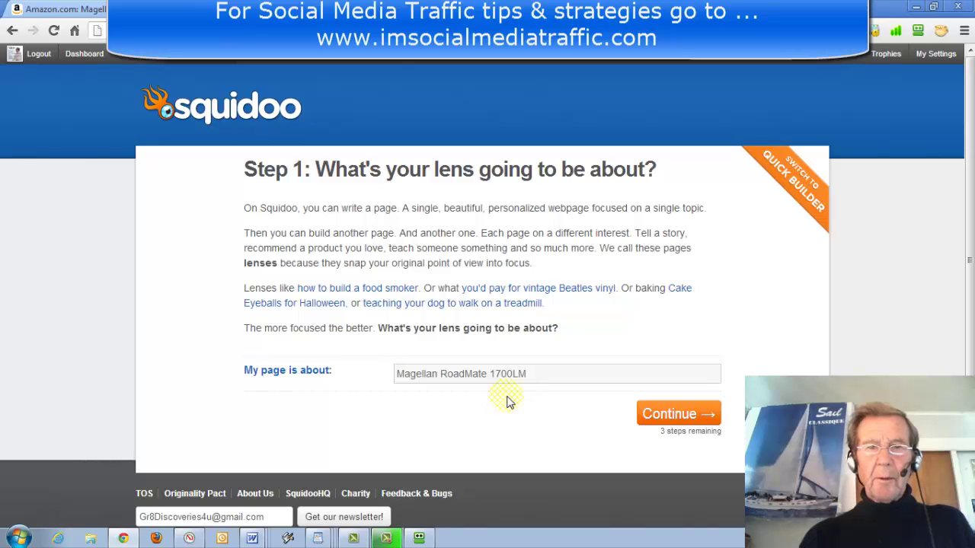
pyautogui.click(666, 415)
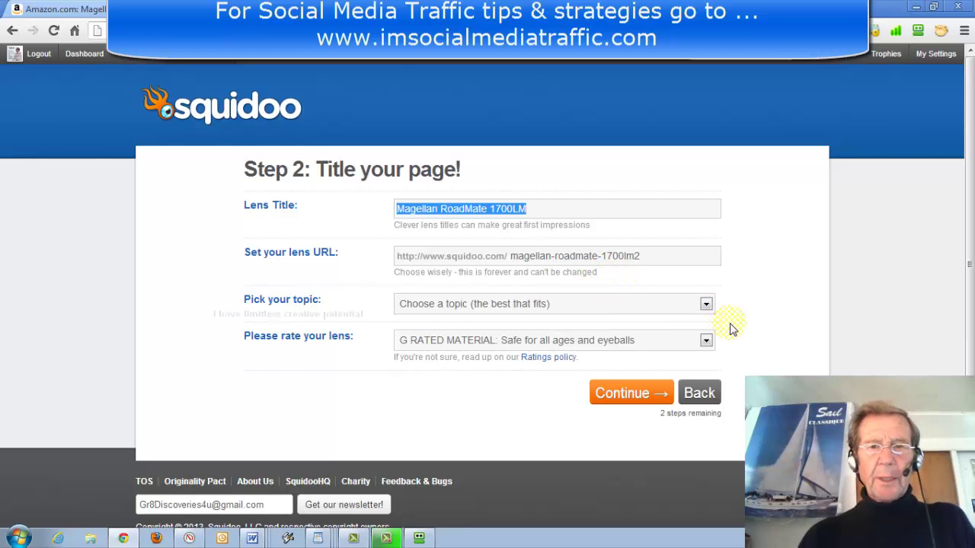
# - Set topic Computers & Electronics, subtopic Gadgets and extra subtopic GPS, then continue
pyautogui.click(706, 304)
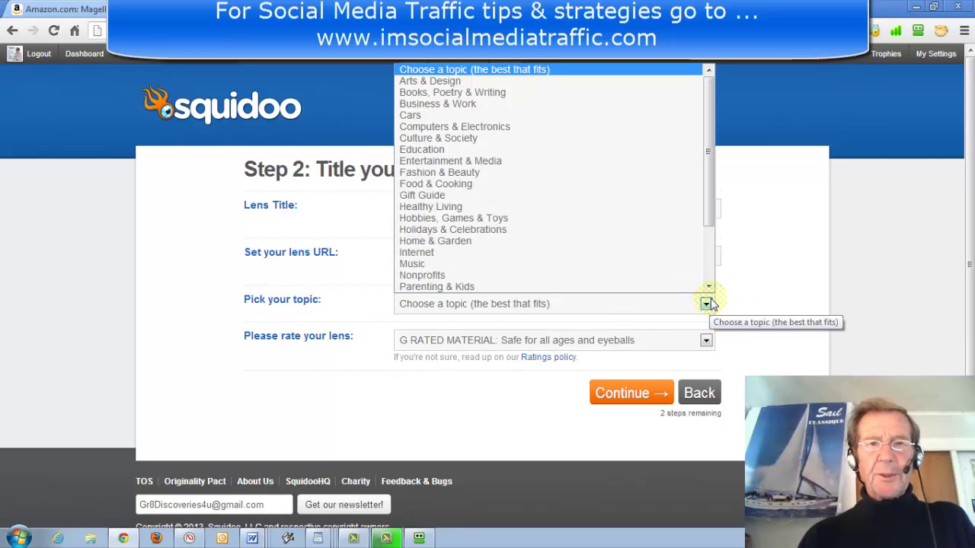
pyautogui.click(485, 130)
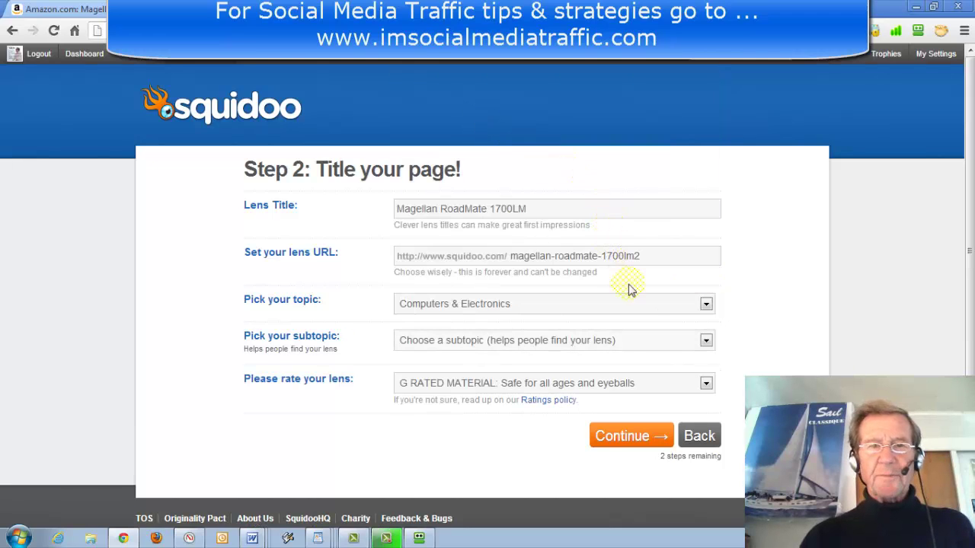
pyautogui.click(706, 342)
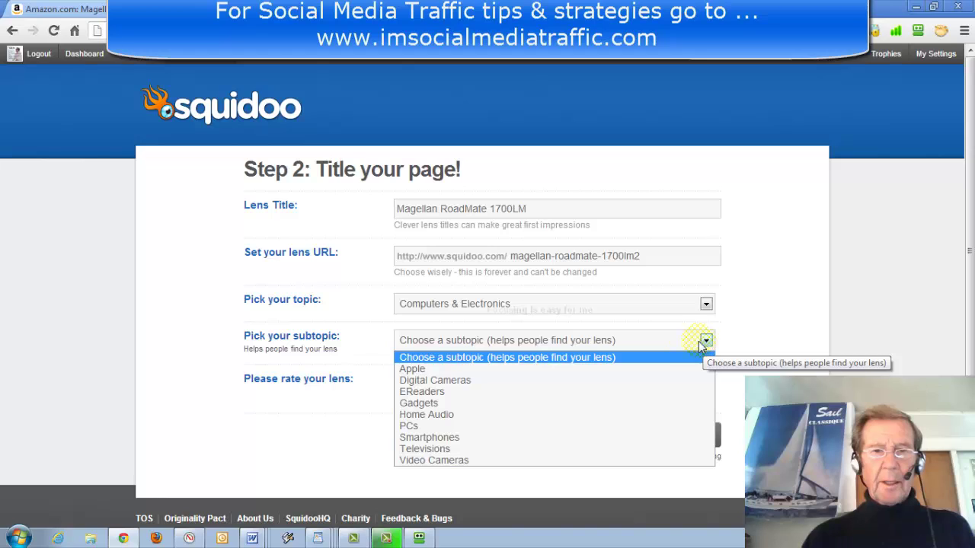
pyautogui.click(424, 407)
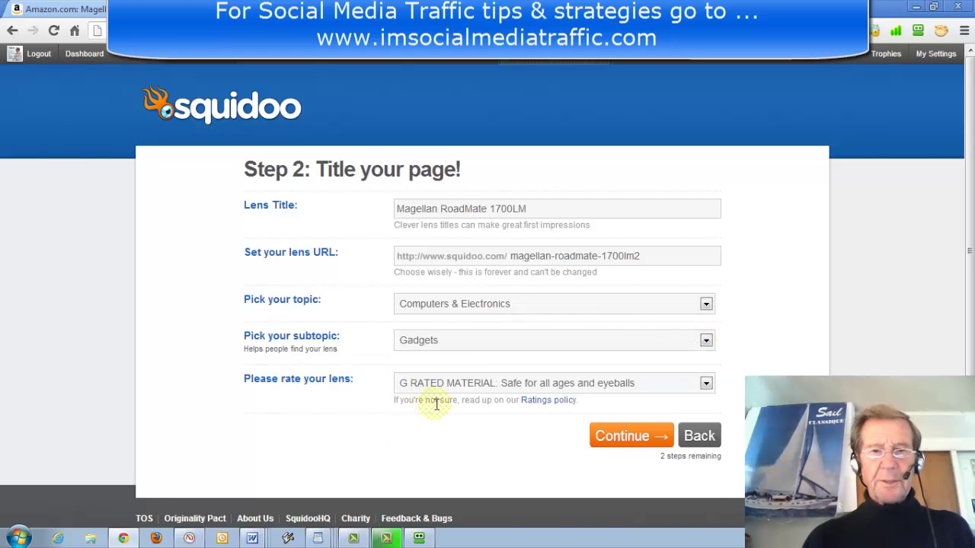
pyautogui.click(705, 383)
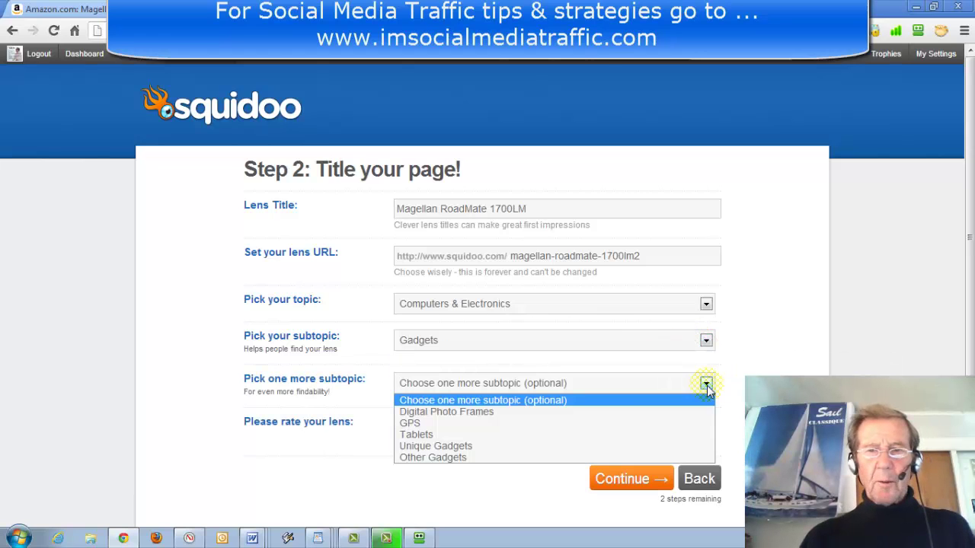
pyautogui.click(414, 424)
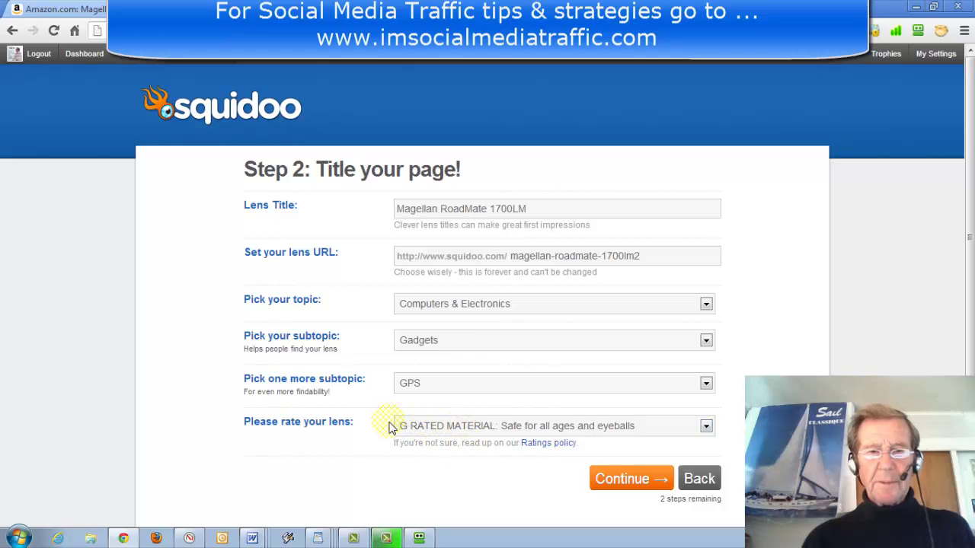
pyautogui.click(627, 480)
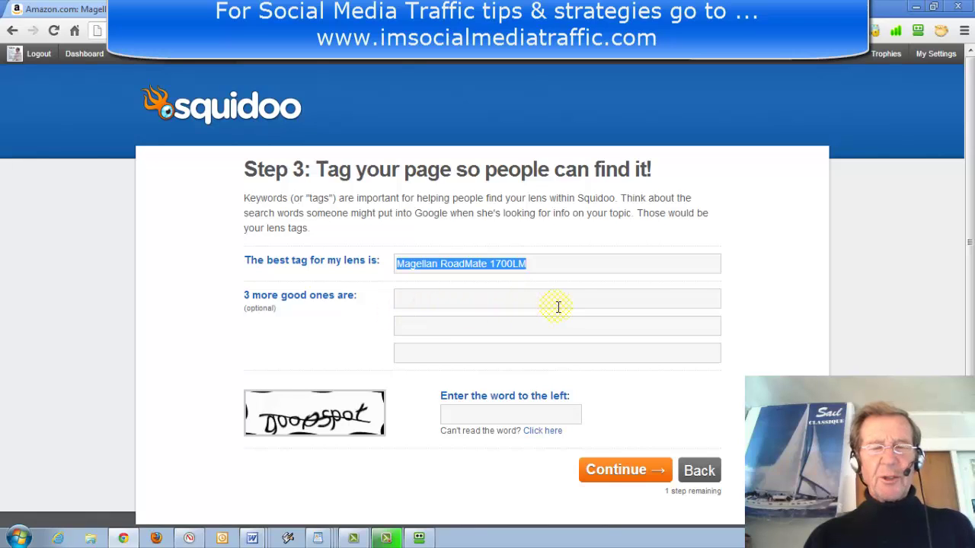
# - Add three more tags, enter the verification word 'goopspot', and continue
pyautogui.click(410, 300)
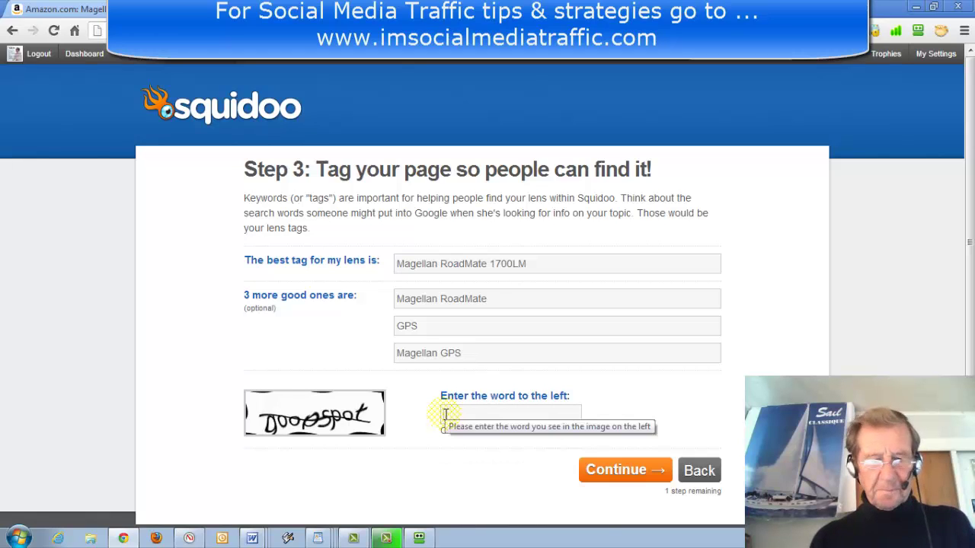
pyautogui.click(449, 414)
pyautogui.write('goopspot')
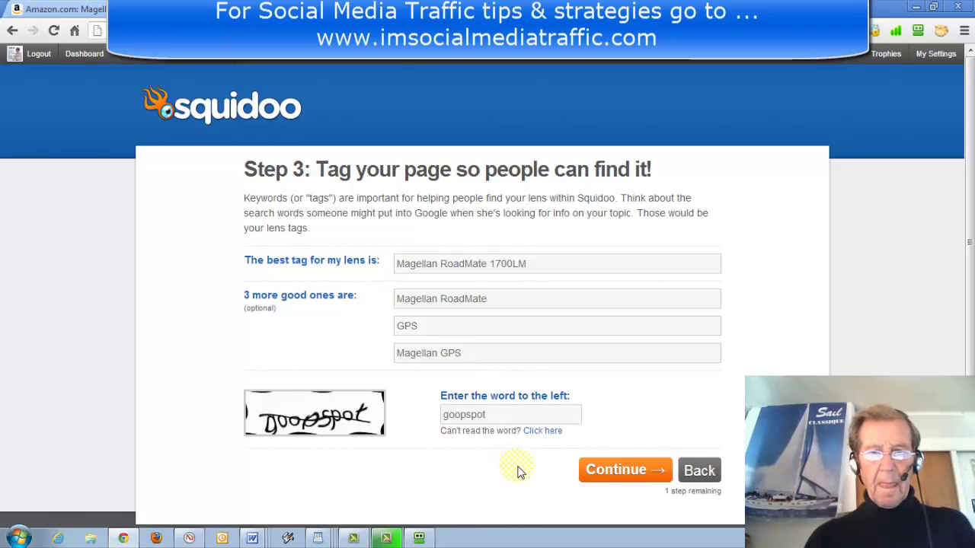
pyautogui.click(625, 473)
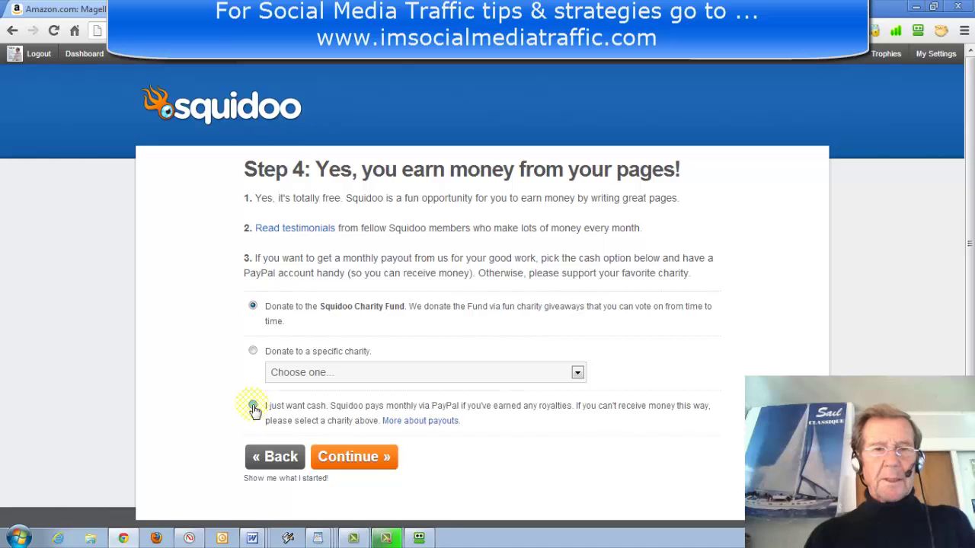
# - Choose 'I just want cash' with the PayPal e-mail address and finish setup
pyautogui.click(253, 406)
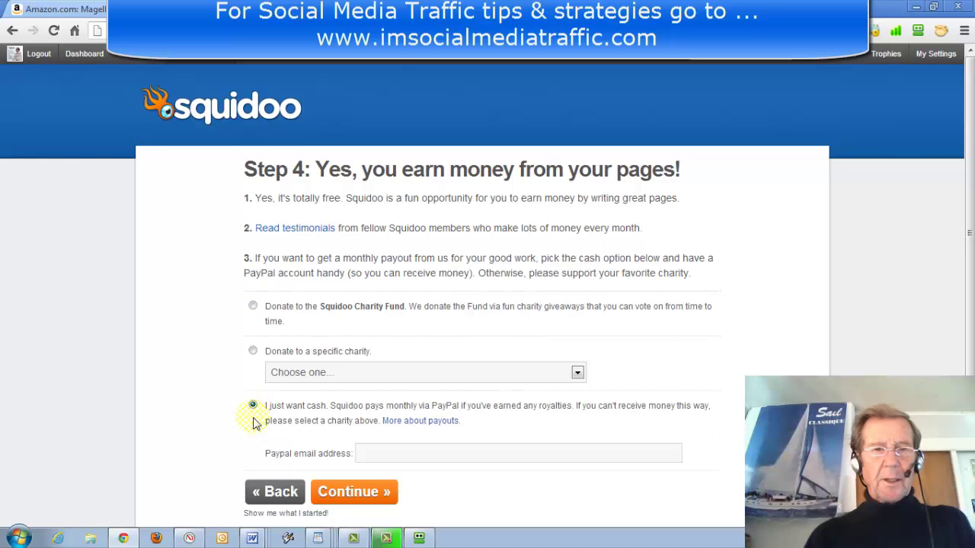
pyautogui.click(364, 453)
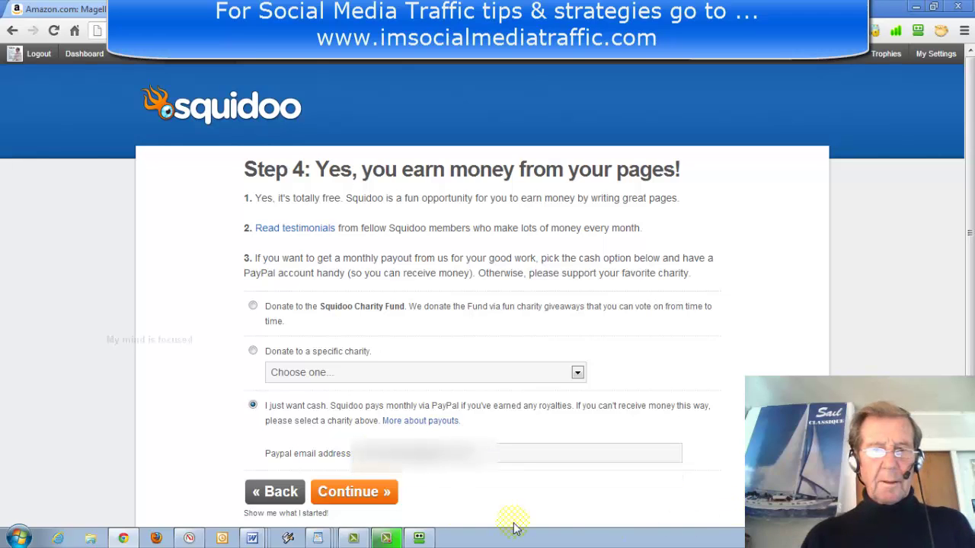
pyautogui.click(345, 495)
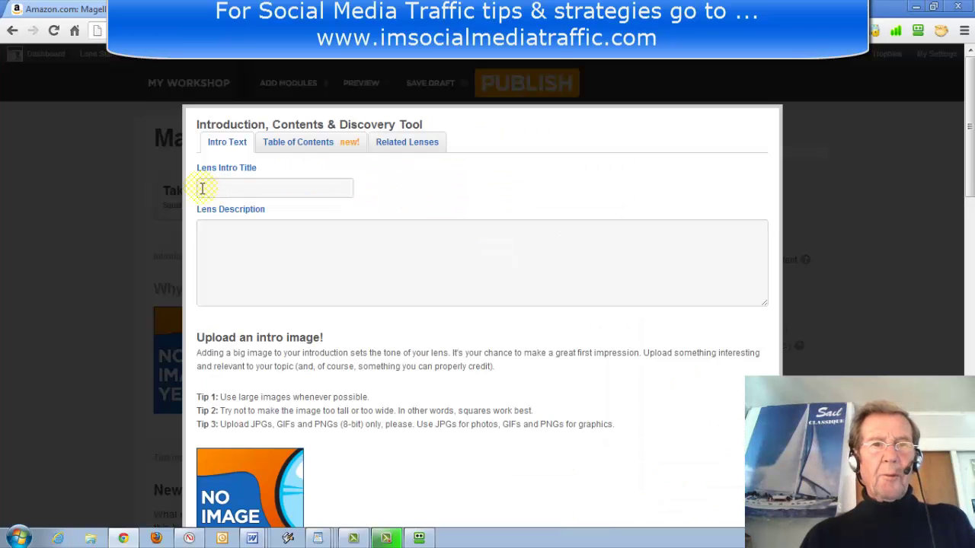
# - Paste the product name as the intro title and the review text as description, then save
pyautogui.rightClick(201, 188)
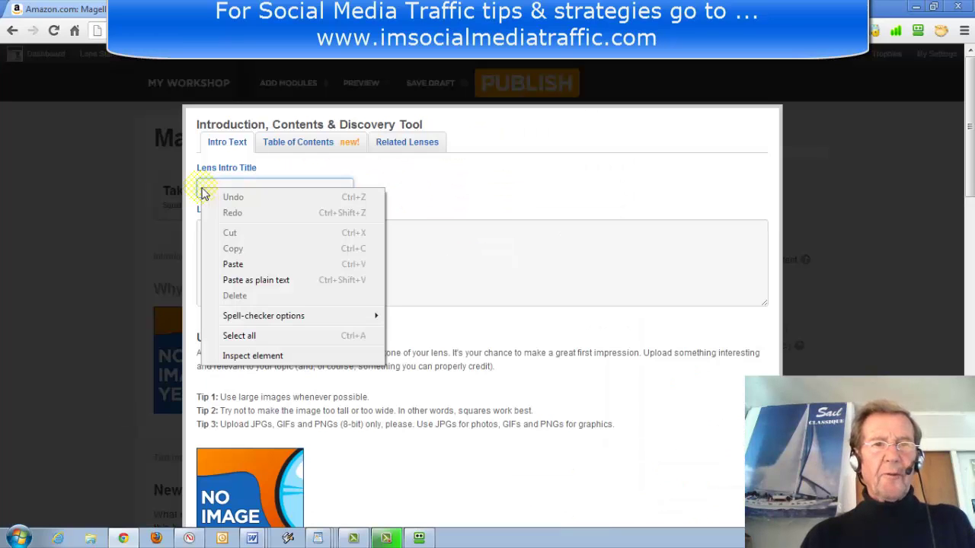
pyautogui.click(233, 265)
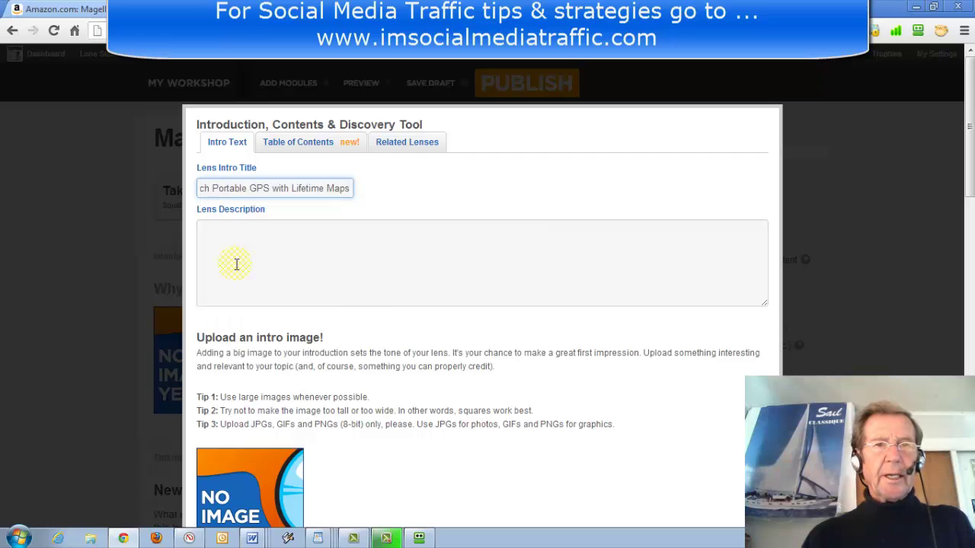
pyautogui.scroll(-3, 236, 264)
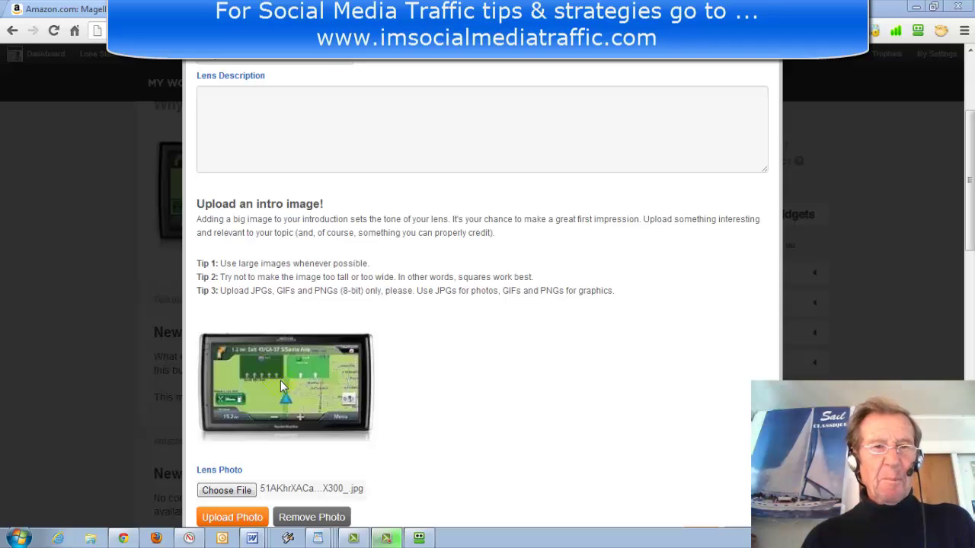
pyautogui.rightClick(201, 96)
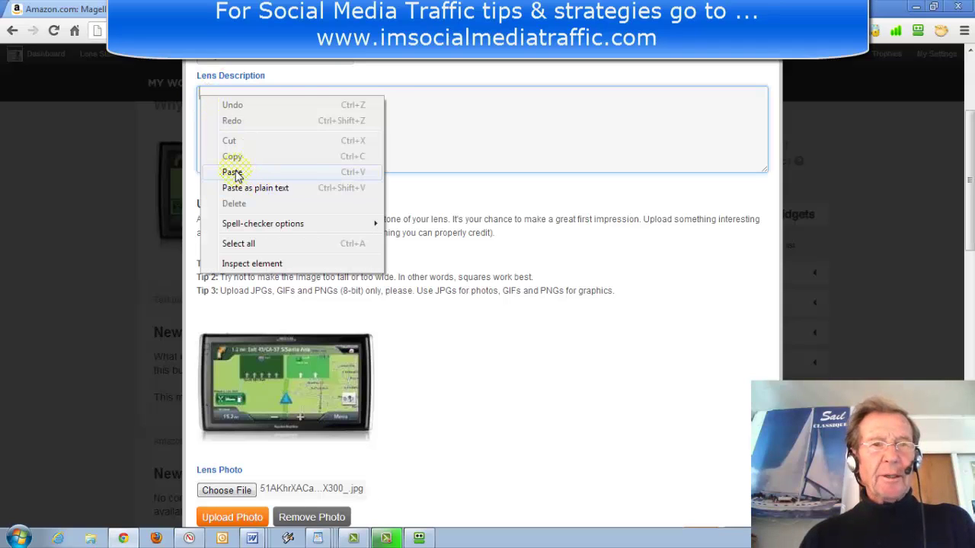
pyautogui.click(233, 171)
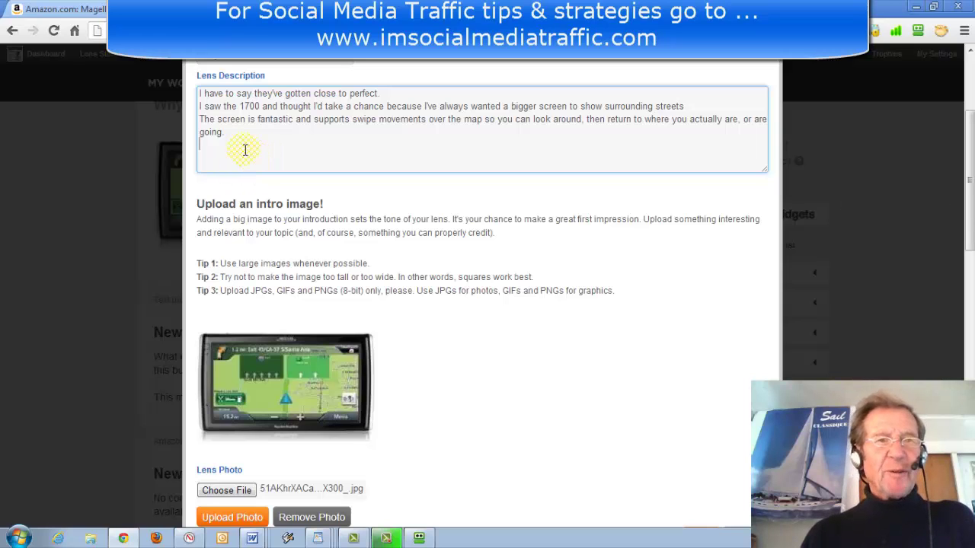
pyautogui.scroll(-3, 245, 150)
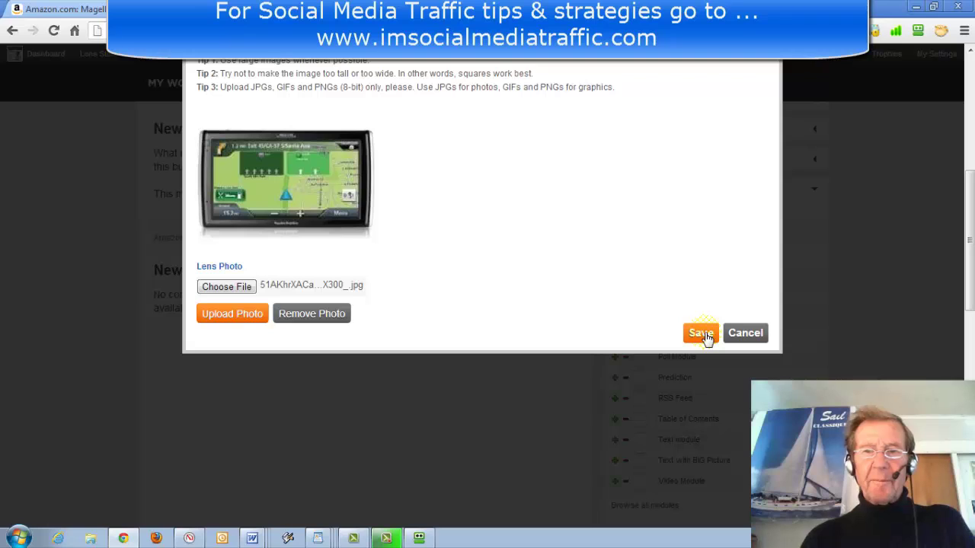
pyautogui.click(701, 333)
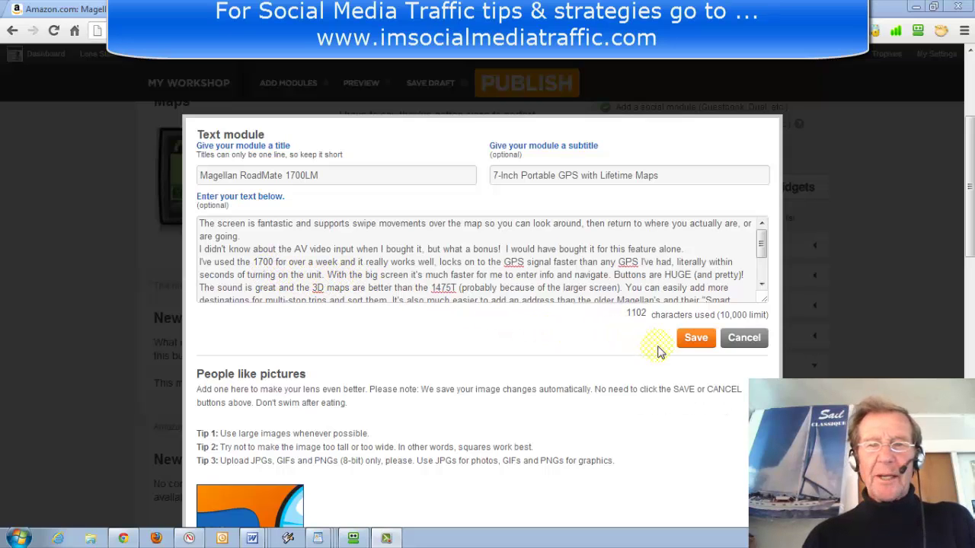
# - Save the Magellan RoadMate 1700LM text module with its subtitle and review
pyautogui.click(695, 339)
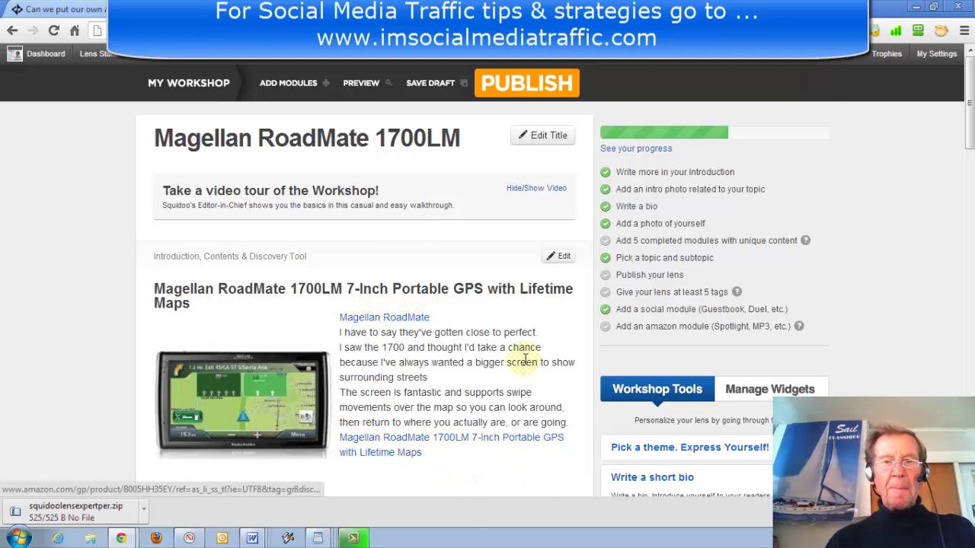
pyautogui.click(560, 257)
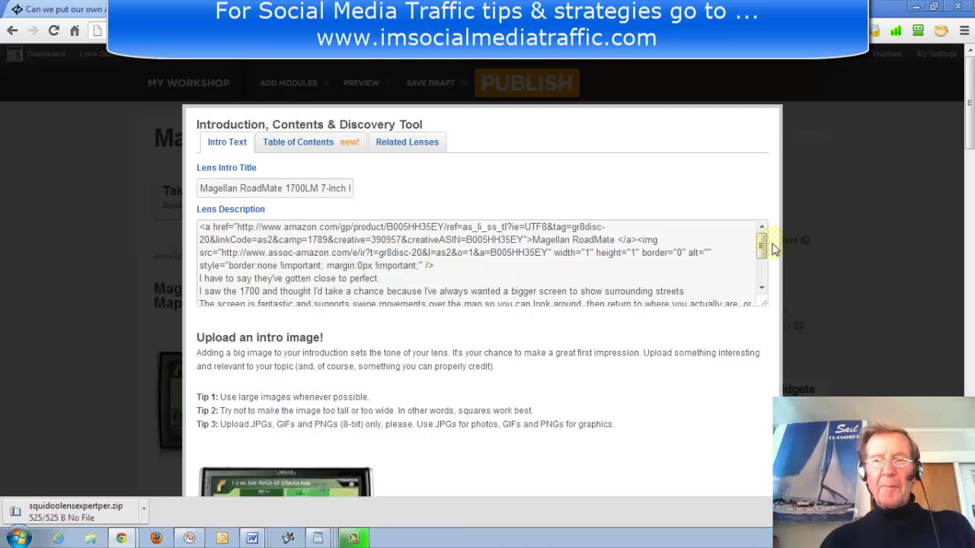
pyautogui.moveTo(761, 250); pyautogui.dragTo(762, 276)
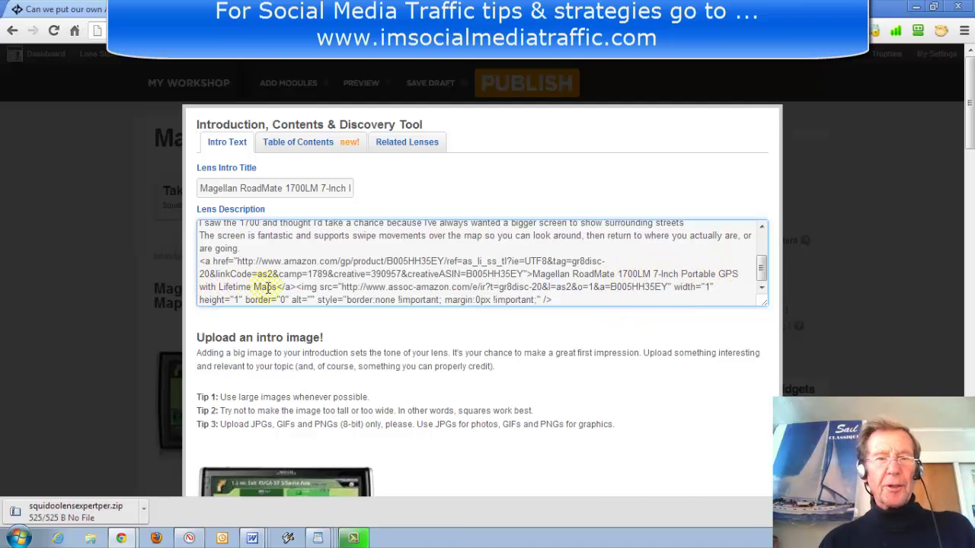
pyautogui.scroll(1, 712, 275)
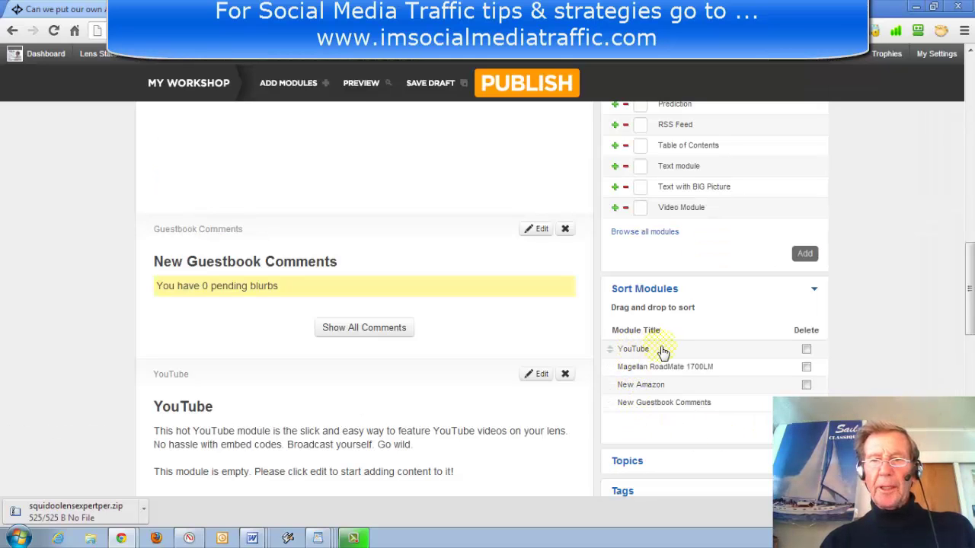
pyautogui.scroll(-3, 793, 332)
pyautogui.scroll(-2, 792, 332)
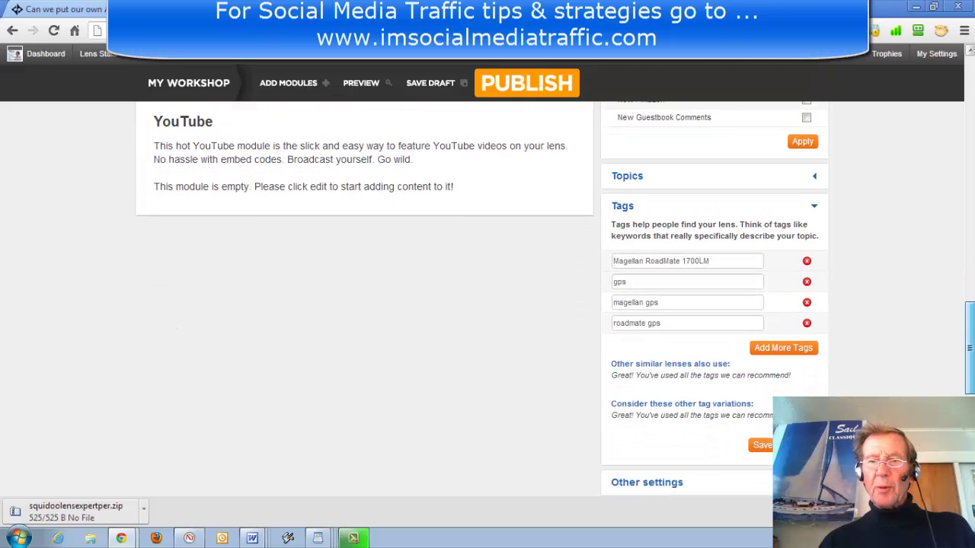
pyautogui.scroll(-2, 792, 331)
pyautogui.moveTo(970, 359); pyautogui.dragTo(971, 111)
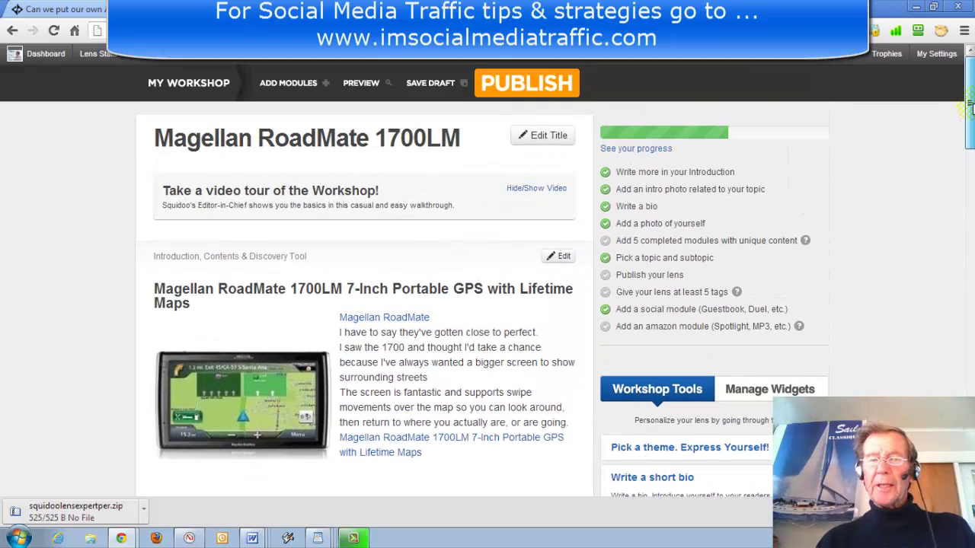